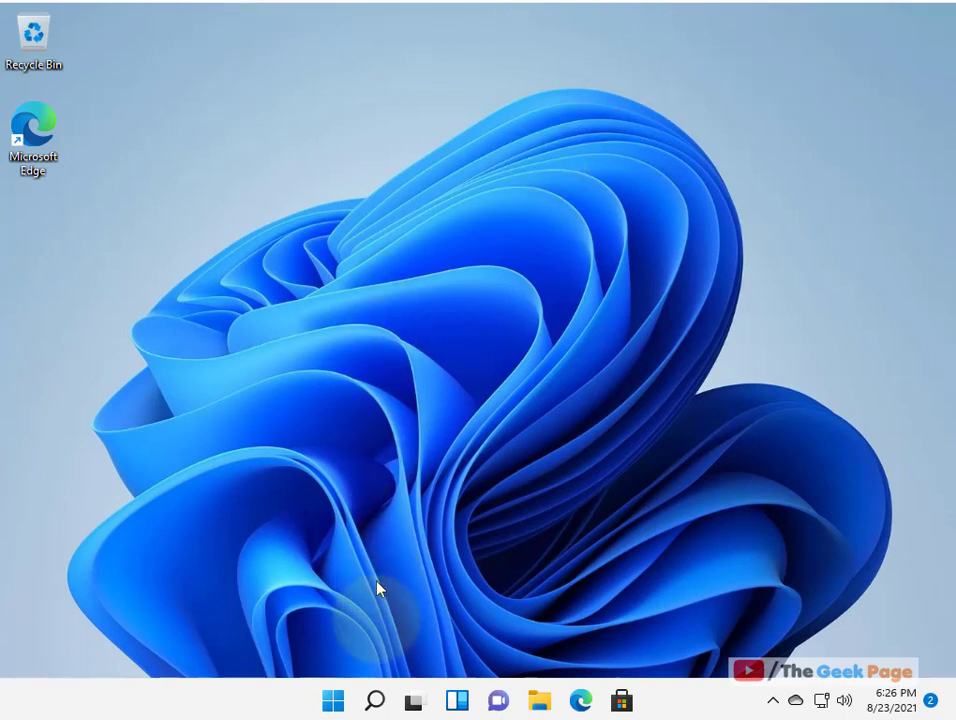
- Search the system for mmsys.cpl and open the matching control panel item
left_click(375, 701)
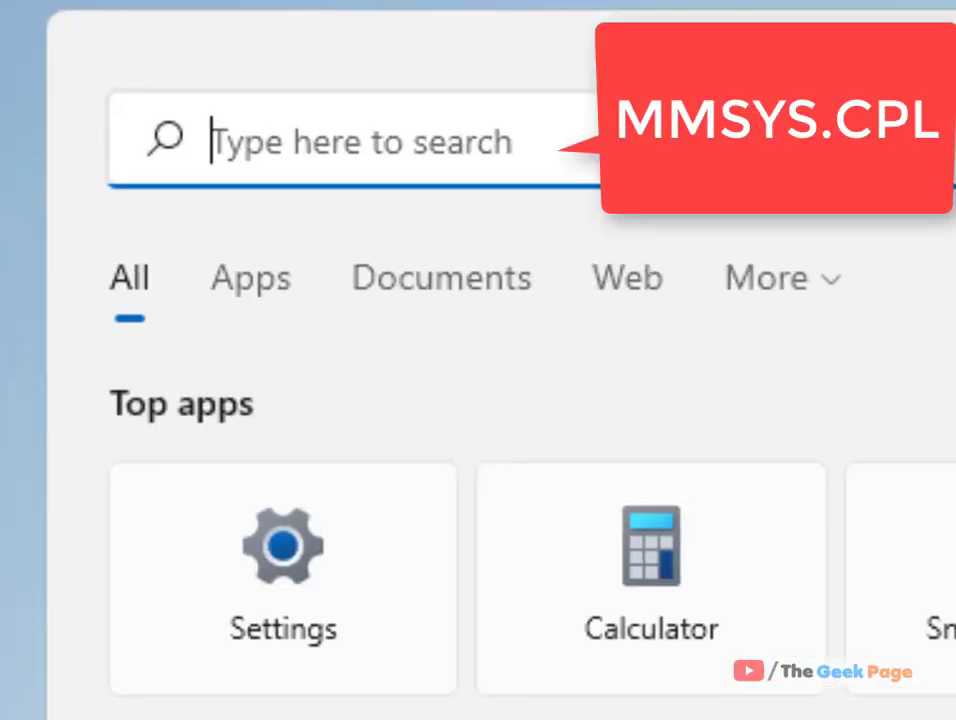
type("mmsys")
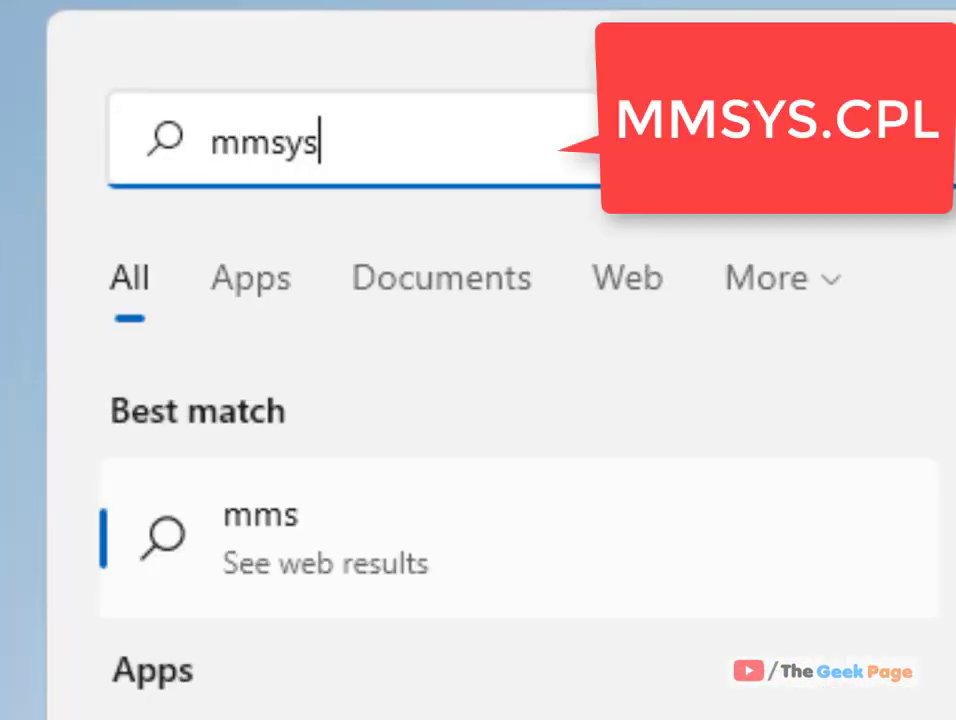
type(".cpl")
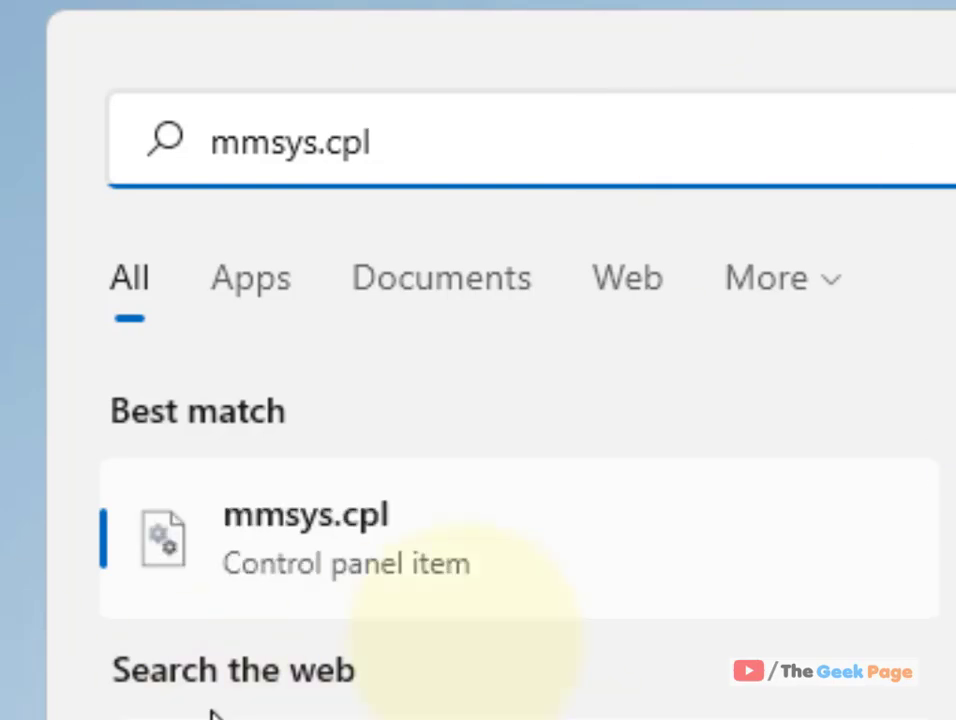
left_click(366, 553)
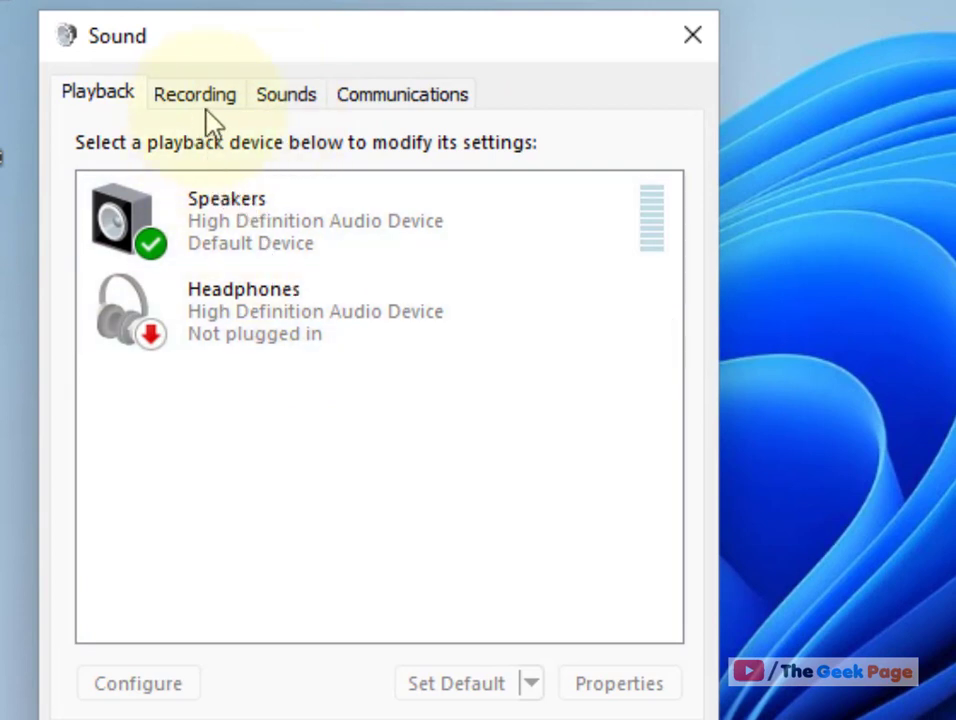
- Open the properties of the default microphone from the list of recording devices
left_click(211, 104)
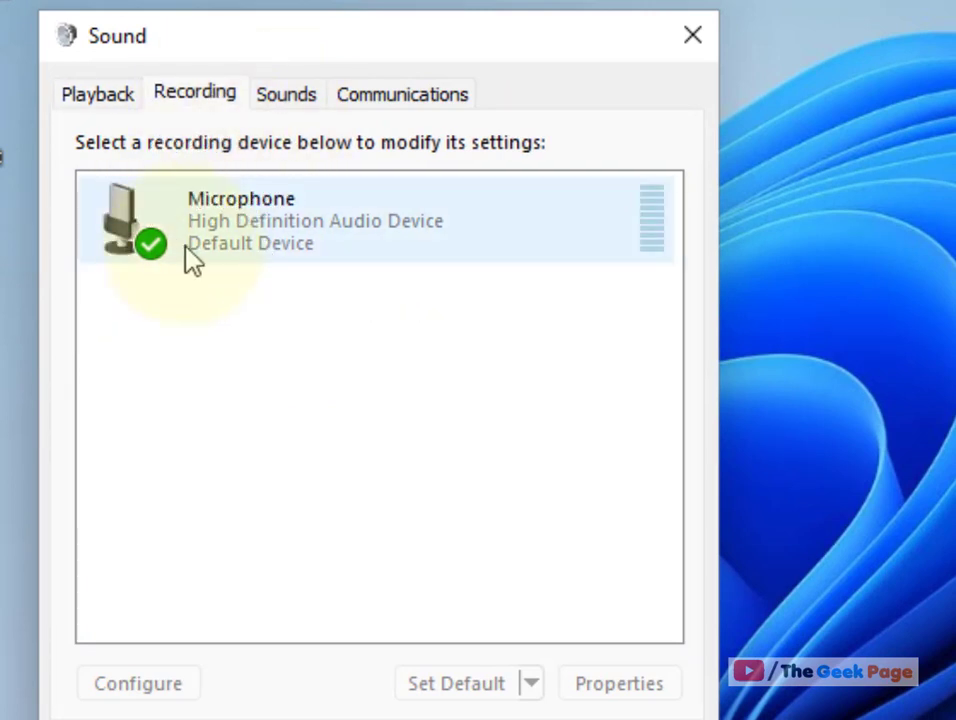
left_click(198, 248)
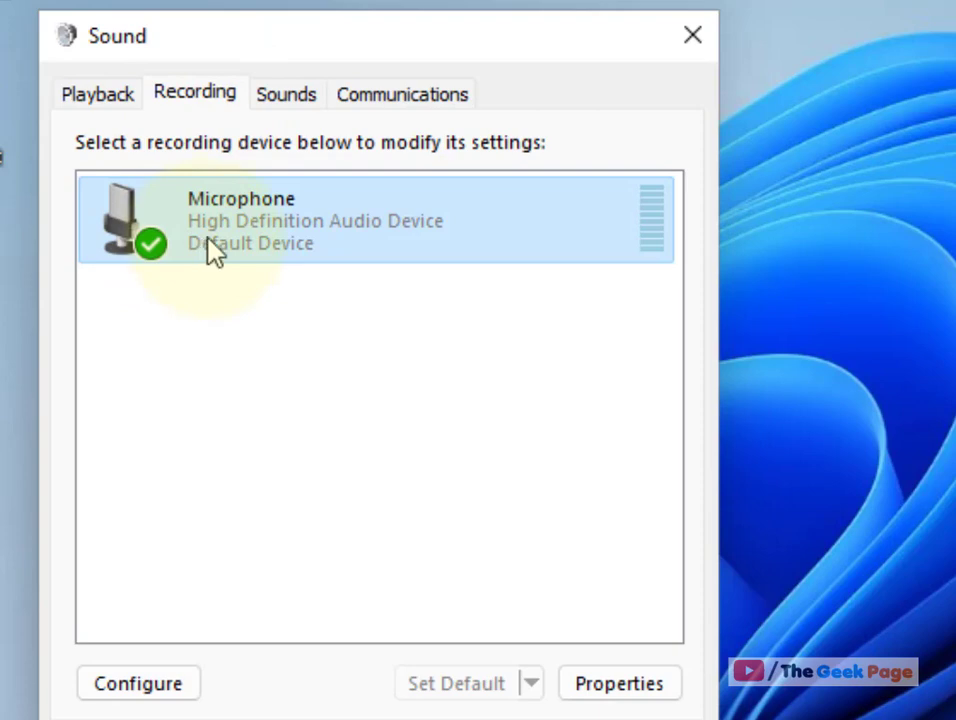
right_click(207, 243)
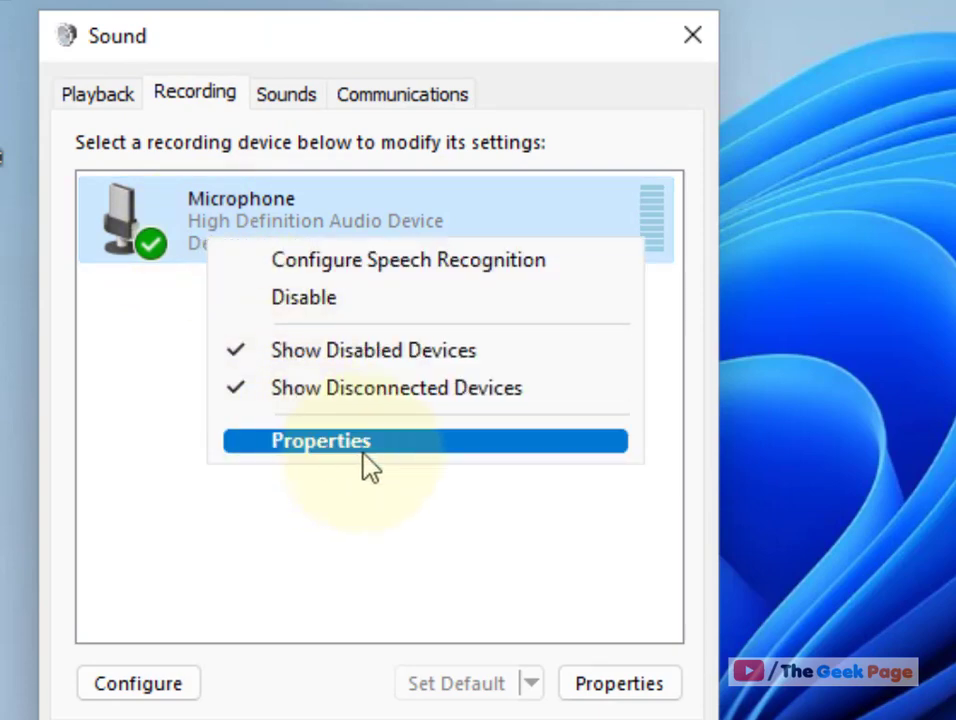
left_click(333, 444)
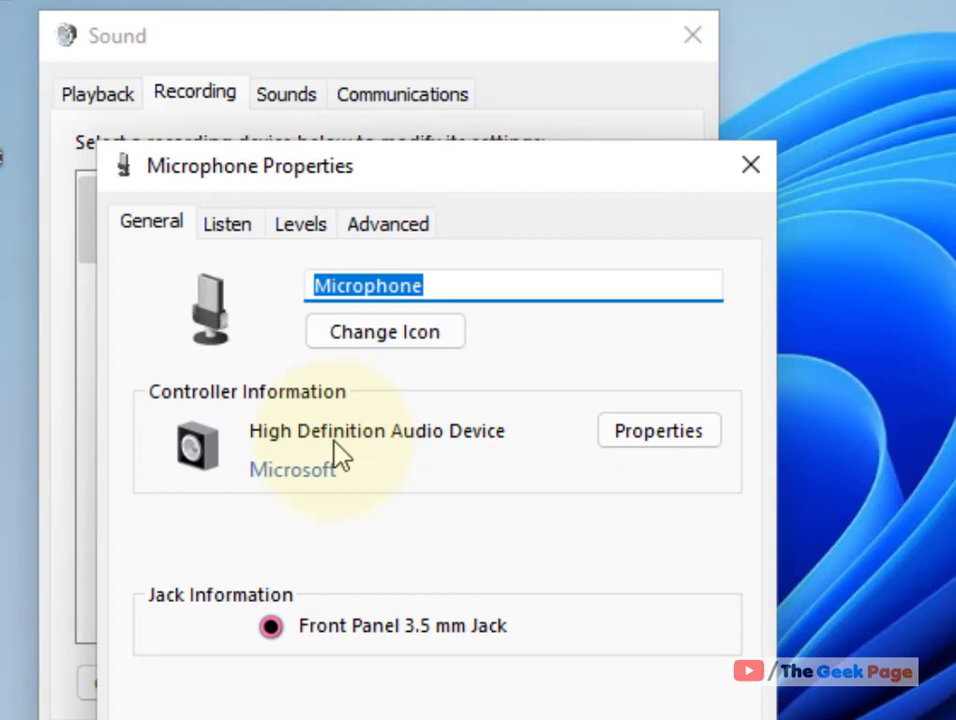
- Set the microphone level to 100 and enable listening to this device through the default playback device
left_click(302, 240)
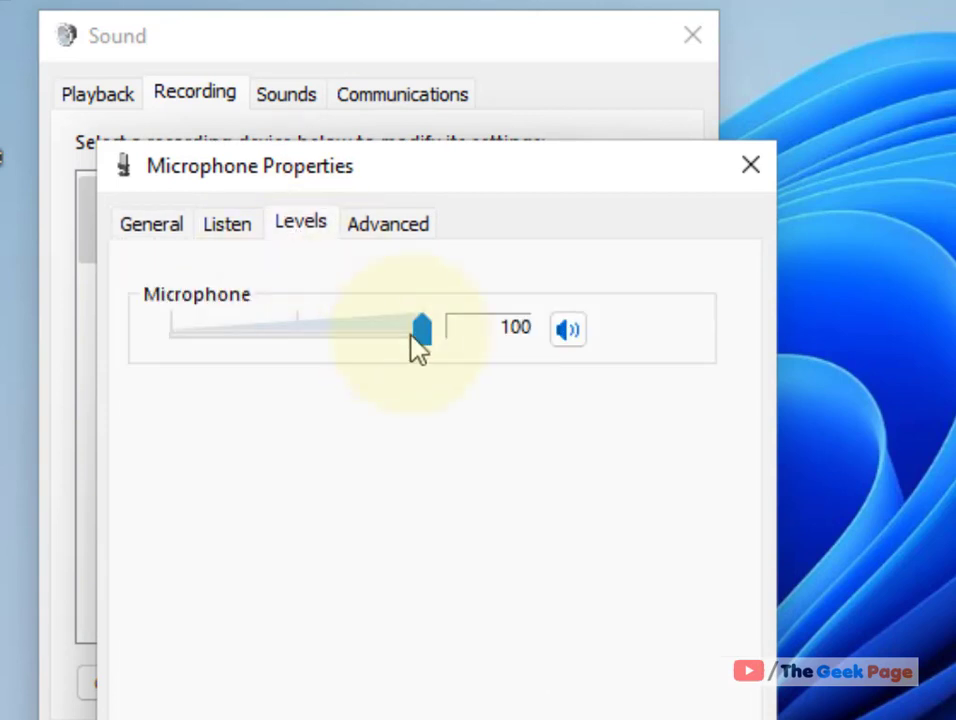
left_click_drag(414, 336, 457, 348)
left_click(243, 235)
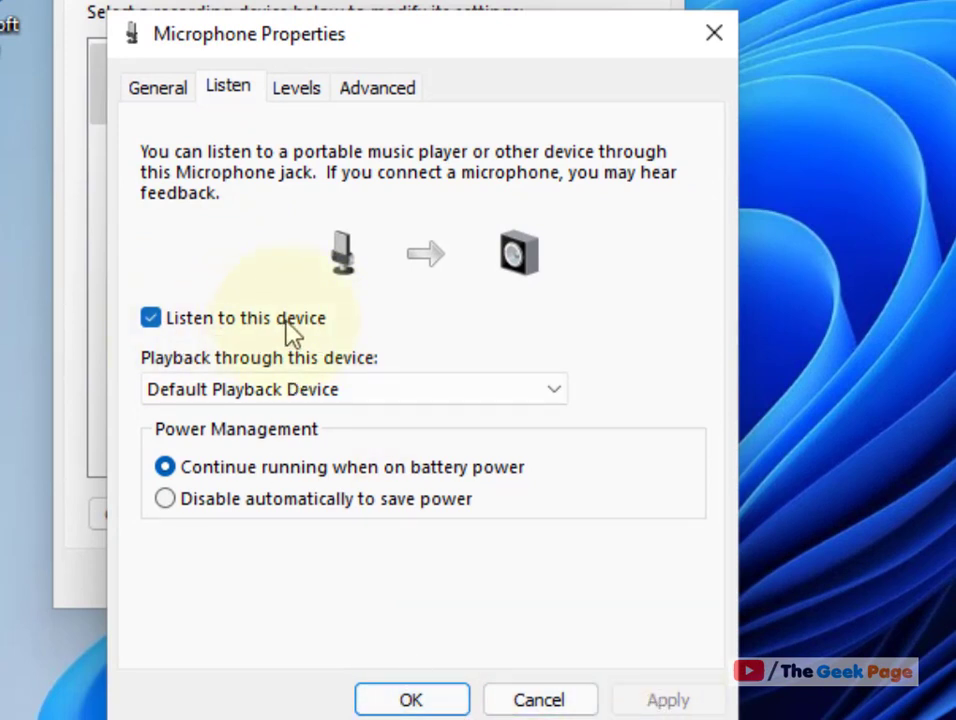
- Try 1 channel, 16 bit, 32000 Hz (FM Radio Quality) as the microphone's default format
left_click(380, 90)
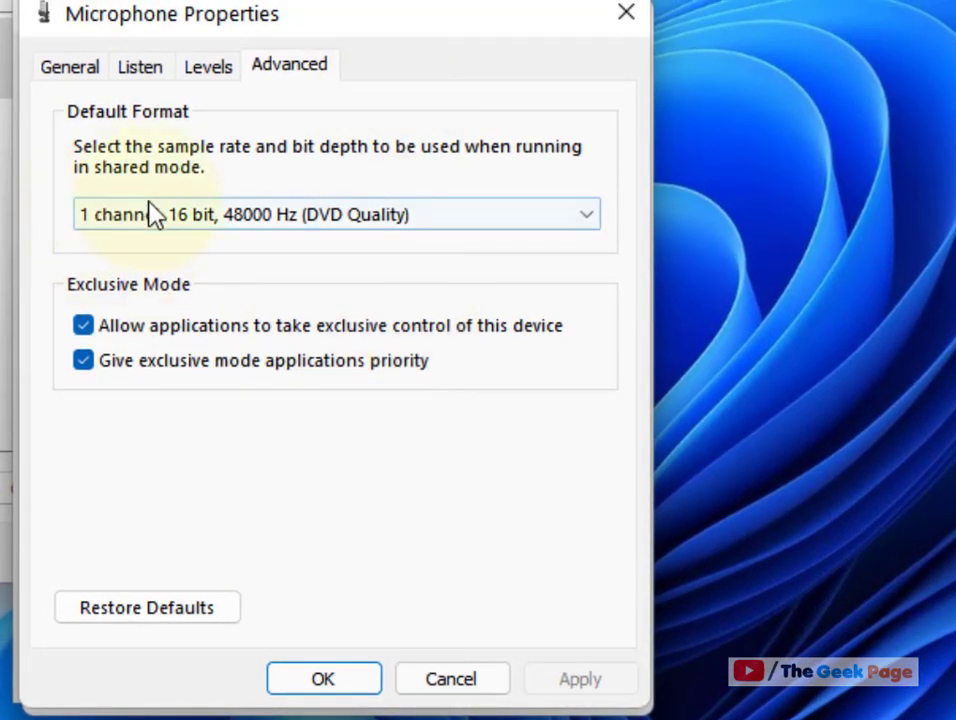
left_click(154, 213)
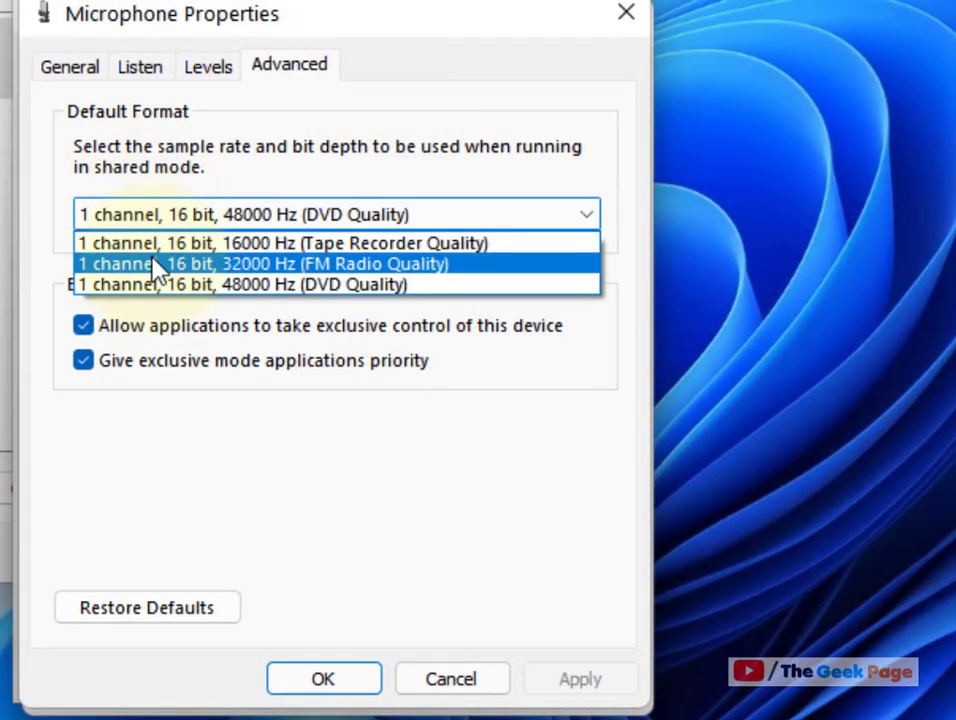
left_click(183, 265)
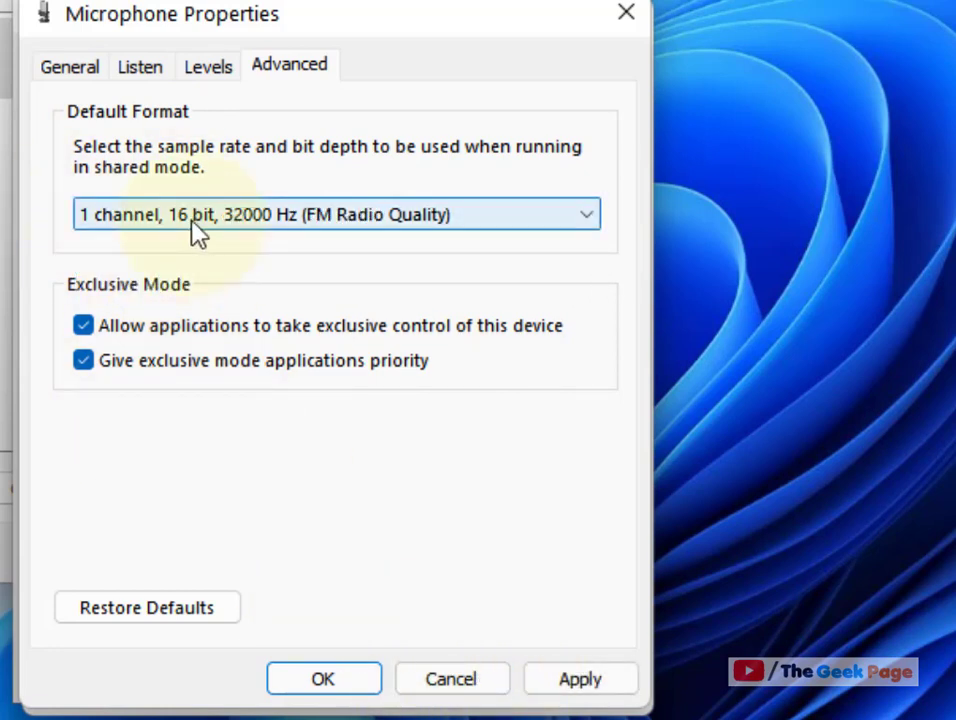
- Set the microphone's default format to 1 channel, 16 bit, 48000 Hz (DVD Quality) and close its properties
left_click(192, 216)
left_click(166, 281)
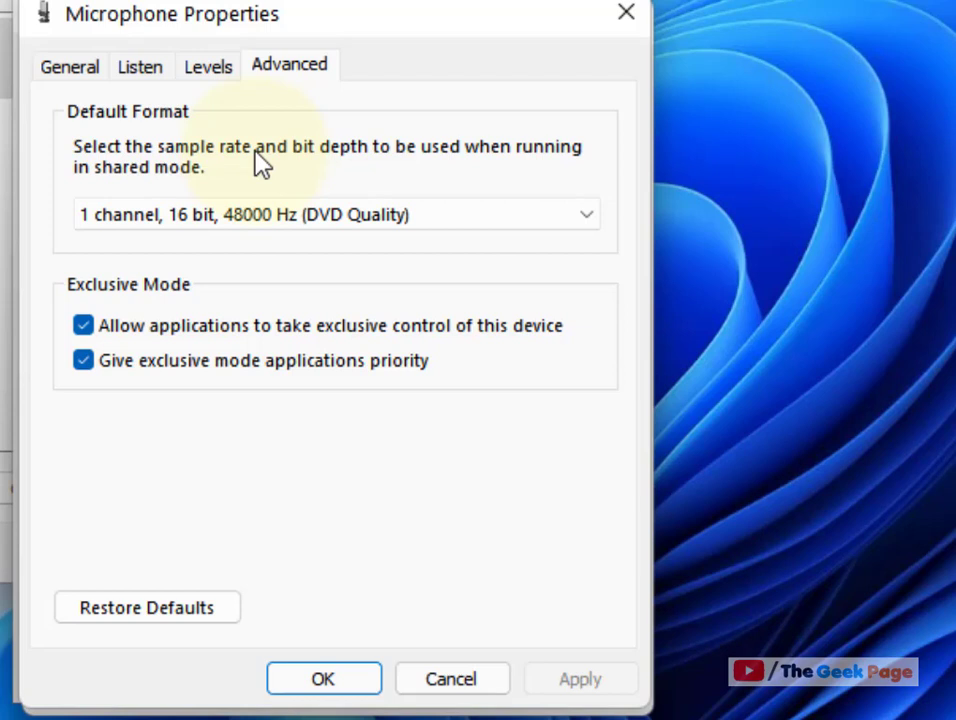
left_click(618, 30)
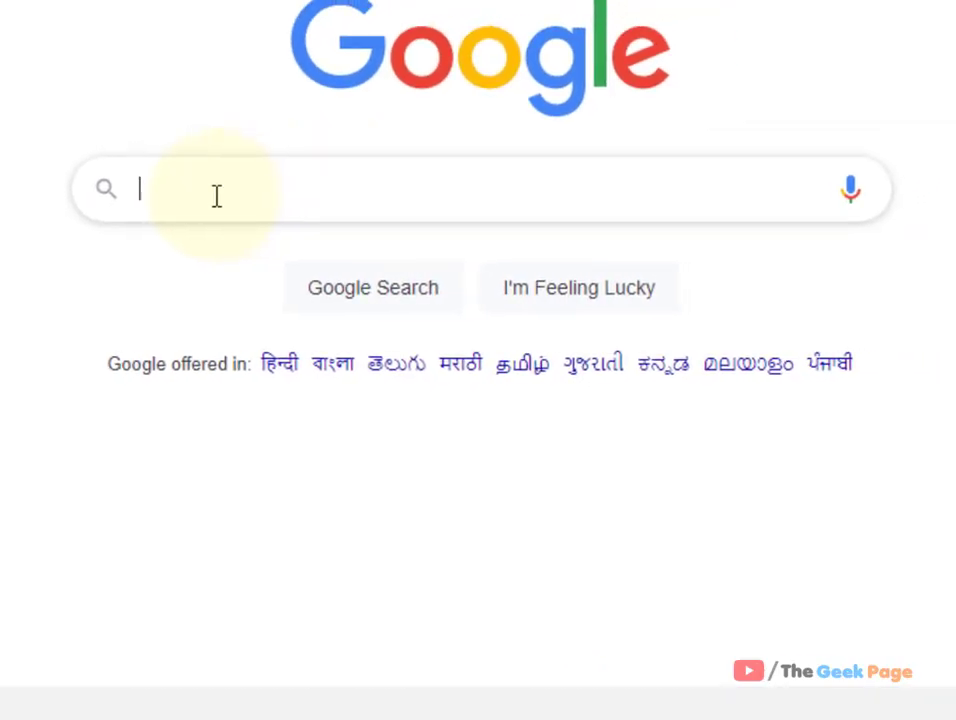
- Search Google for "equalizer apo" in the web browser
left_click(345, 177)
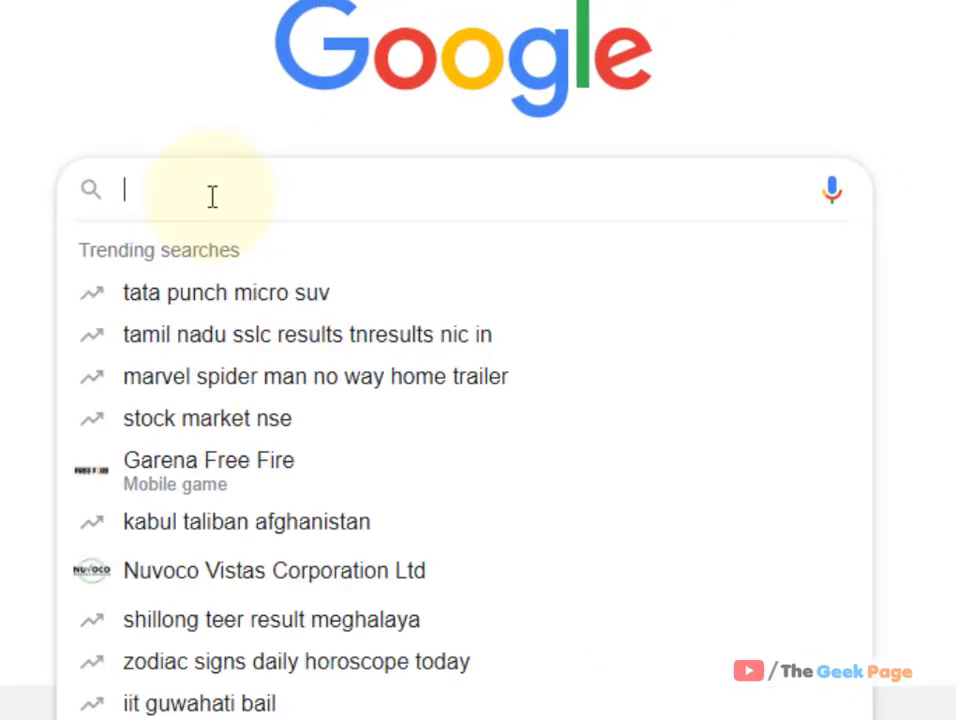
type("equalizer apo")
key("Escape")
key("Return")
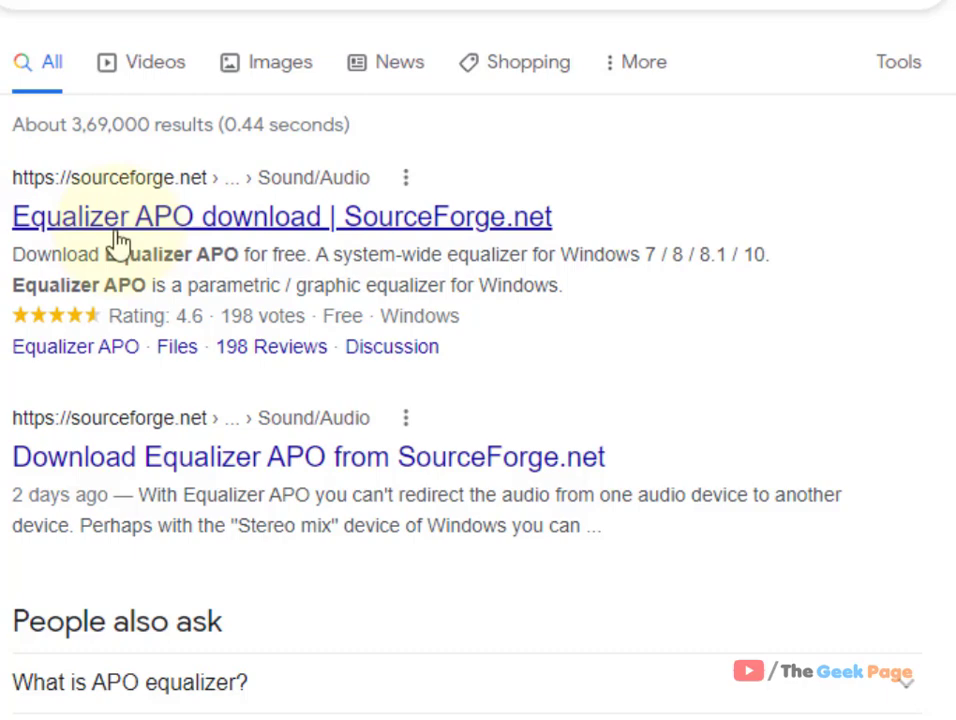
- Download the Equalizer APO installer from its SourceForge page and show the file in the Downloads folder
left_click(175, 220)
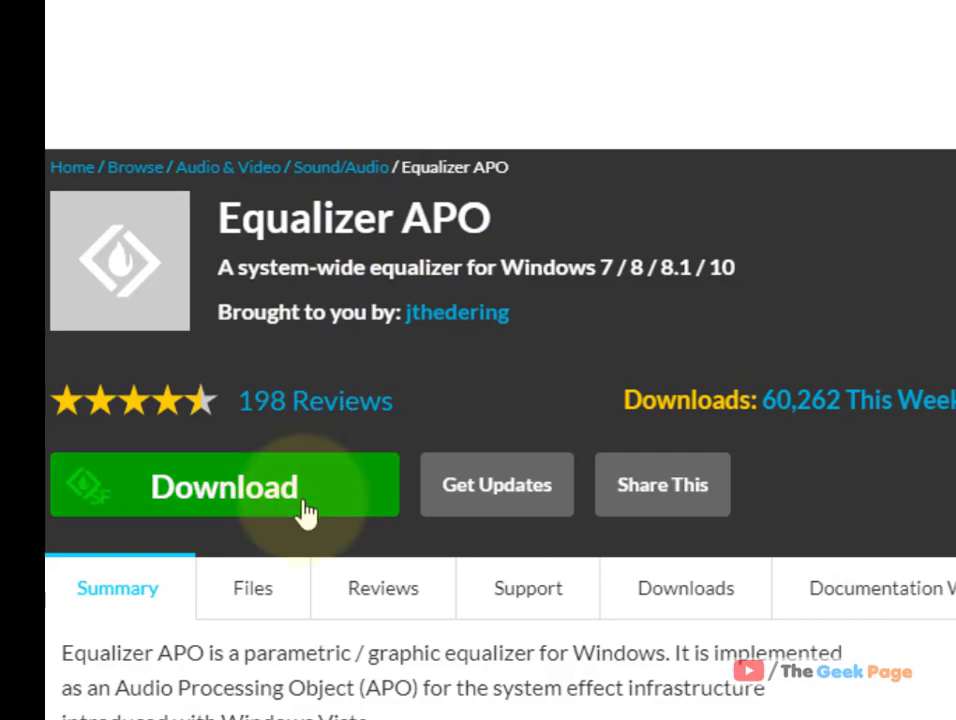
left_click(306, 510)
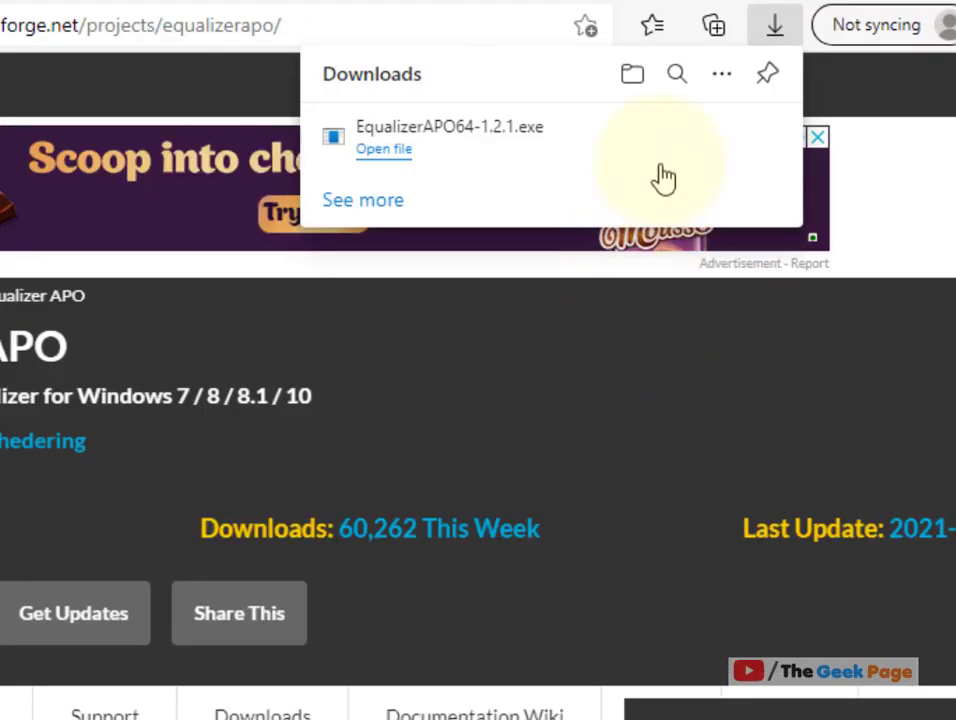
left_click(683, 160)
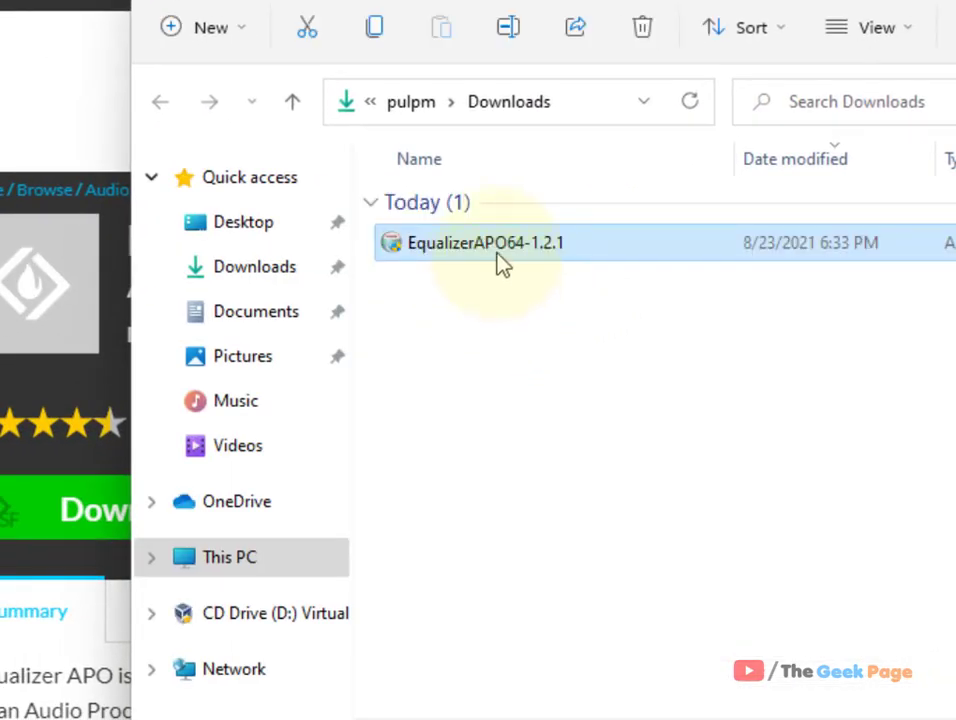
- Run the EqualizerAPO64-1.2.1 installer with permission to make changes and install it to C:\Program Files\EqualizerAPO without creating shortcuts
double_click(502, 262)
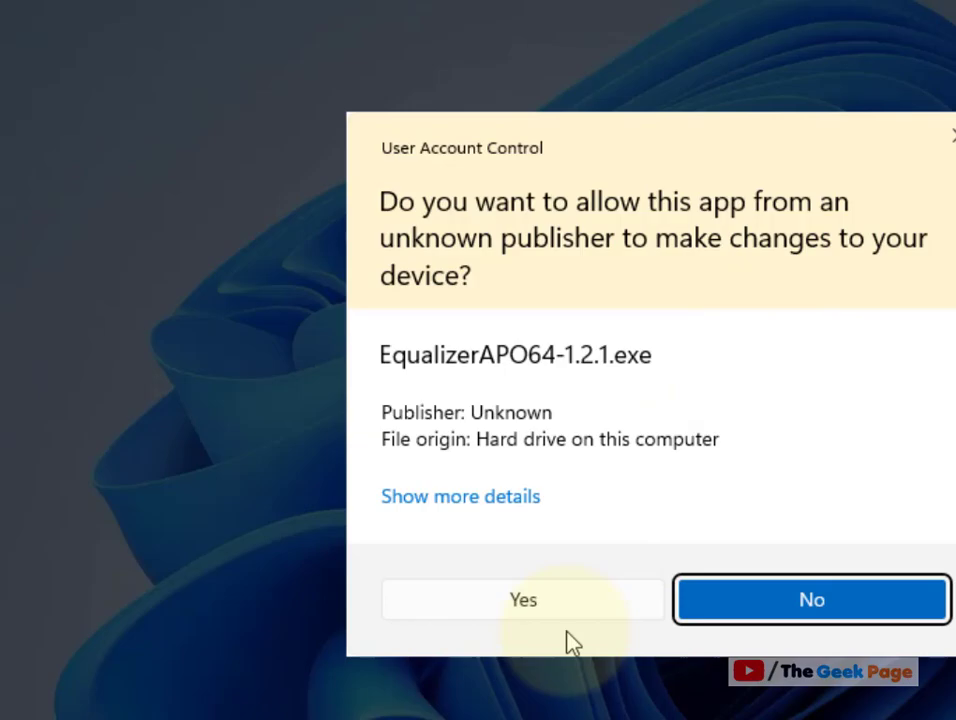
left_click(565, 614)
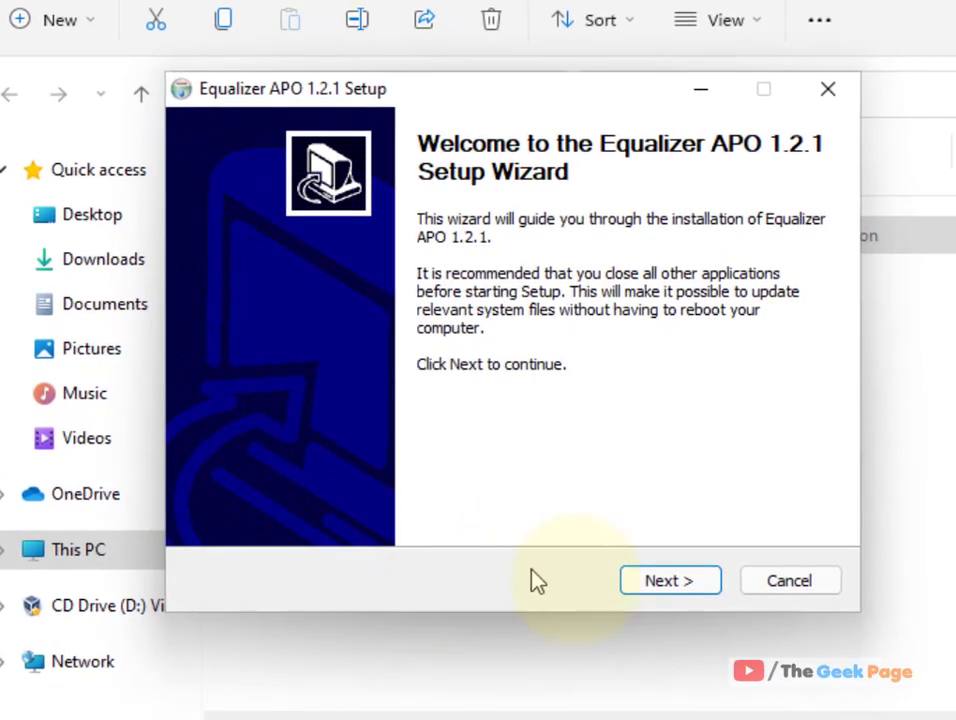
left_click(634, 590)
left_click(634, 590)
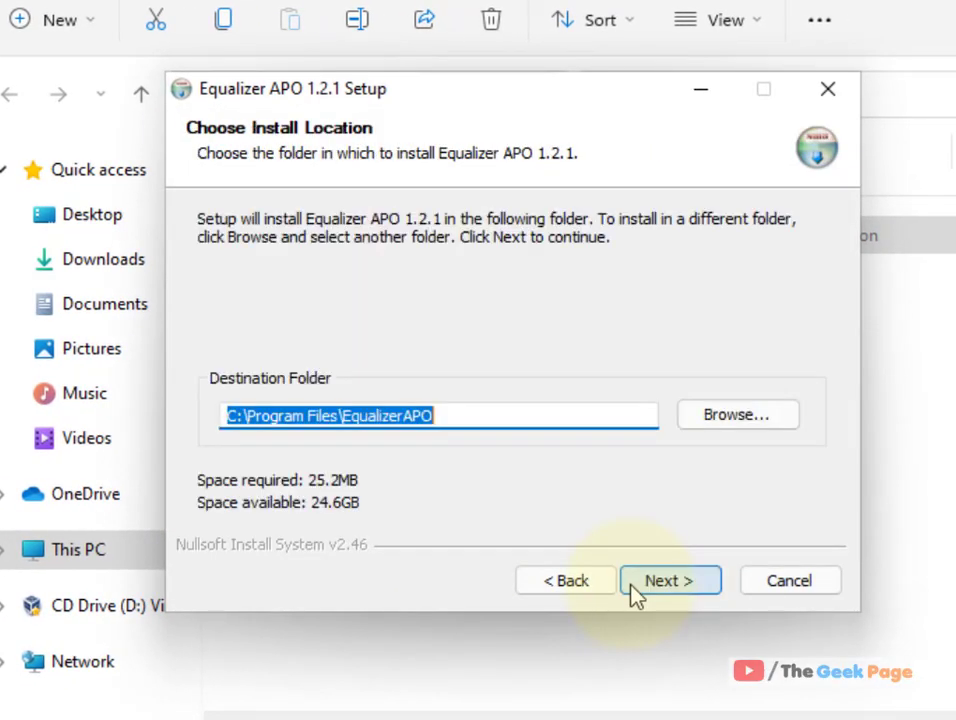
left_click(634, 590)
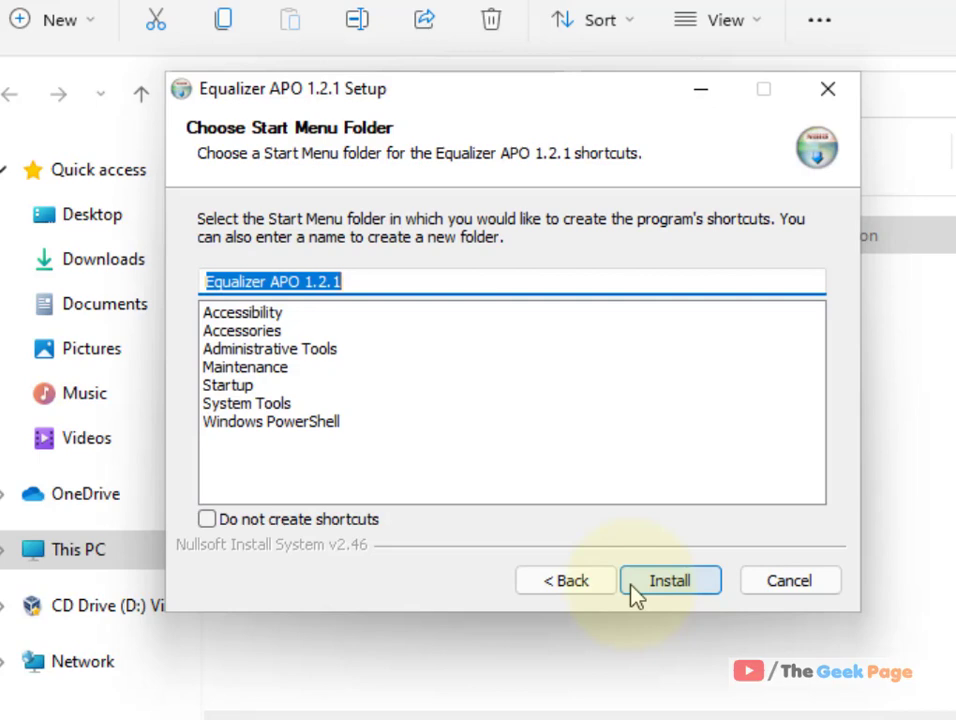
left_click(208, 521)
left_click(695, 582)
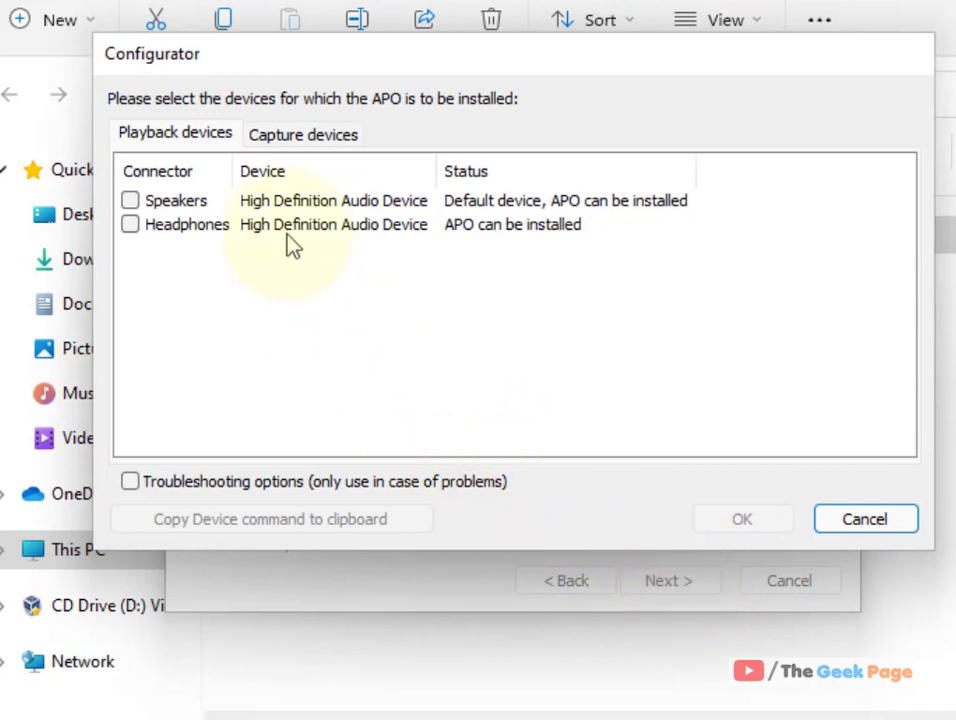
- Select the Microphone capture device for the APO installation and finish the setup with an immediate reboot
left_click(274, 140)
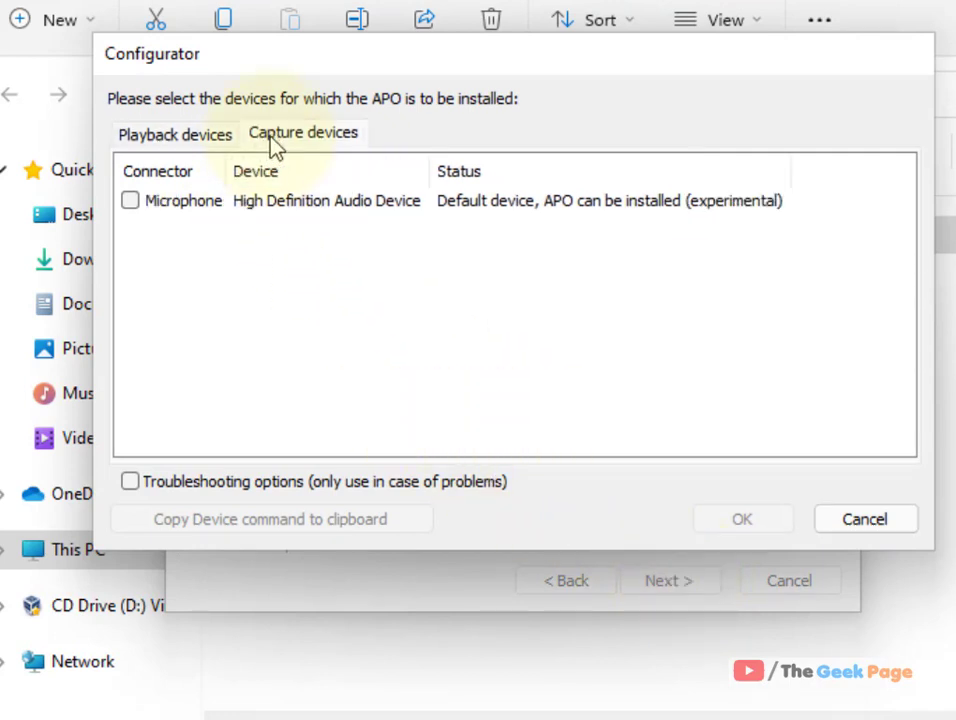
left_click(130, 203)
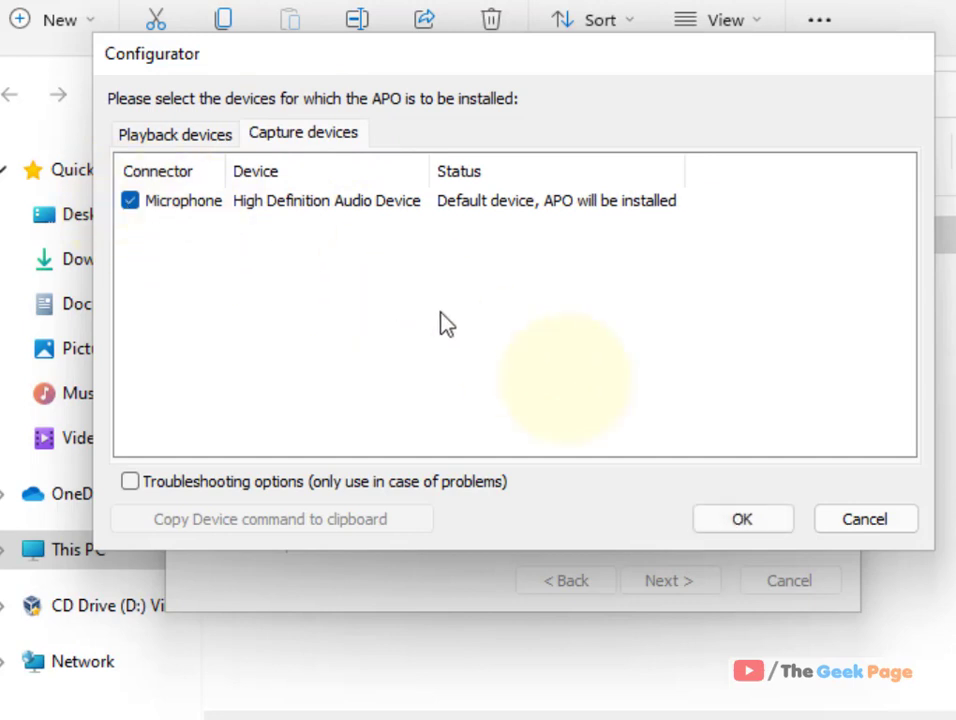
left_click(728, 520)
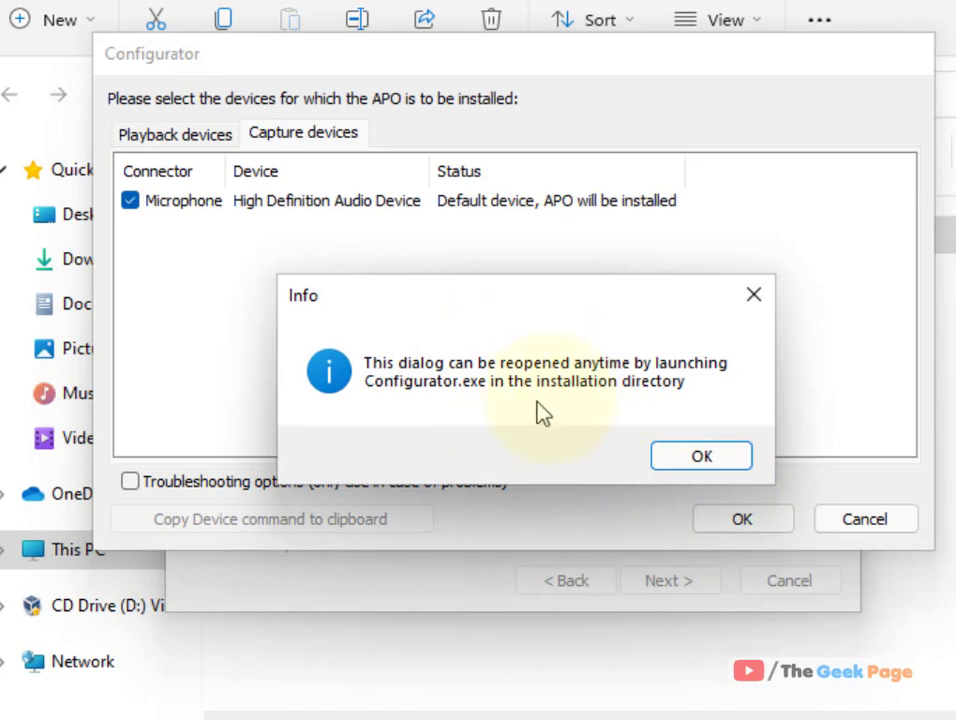
left_click(687, 462)
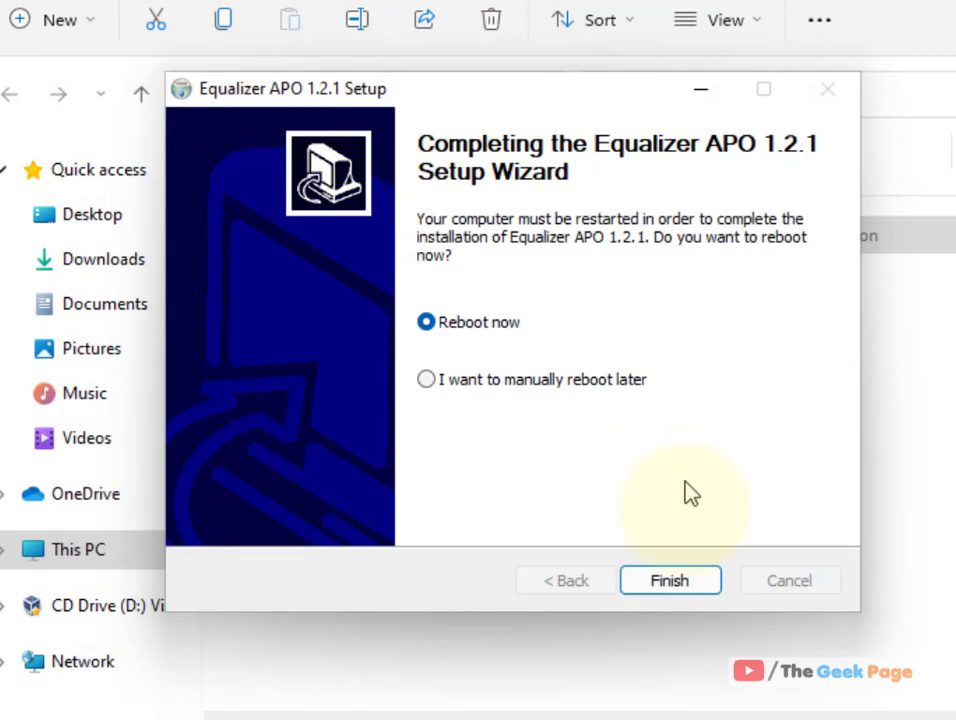
left_click(665, 580)
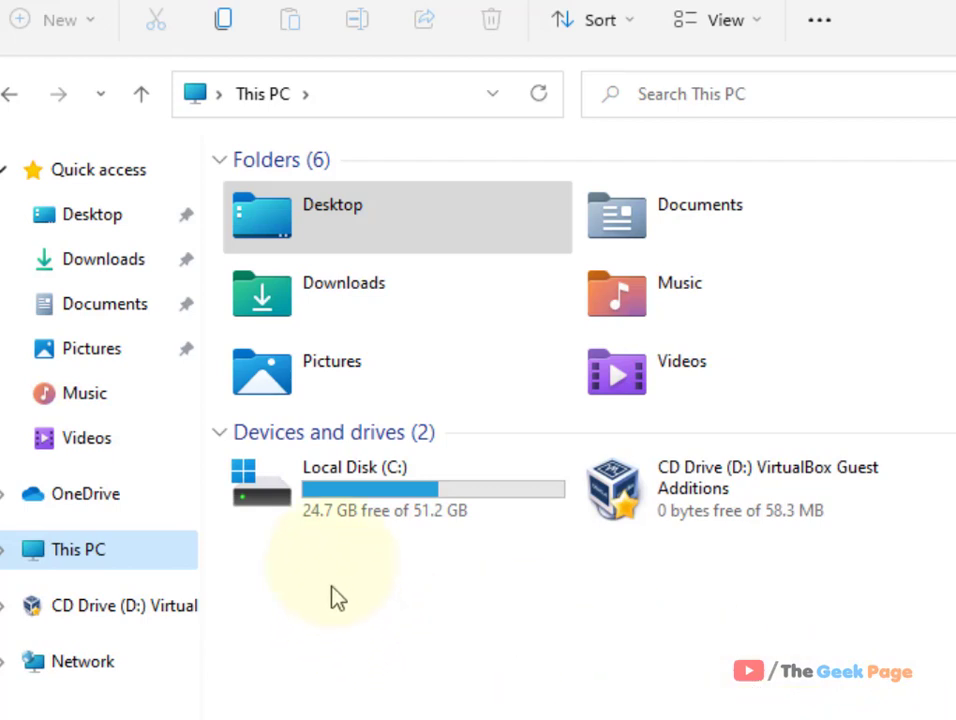
- Launch the Editor application from the C:\Program Files\EqualizerAPO folder
mouse_move(378, 508)
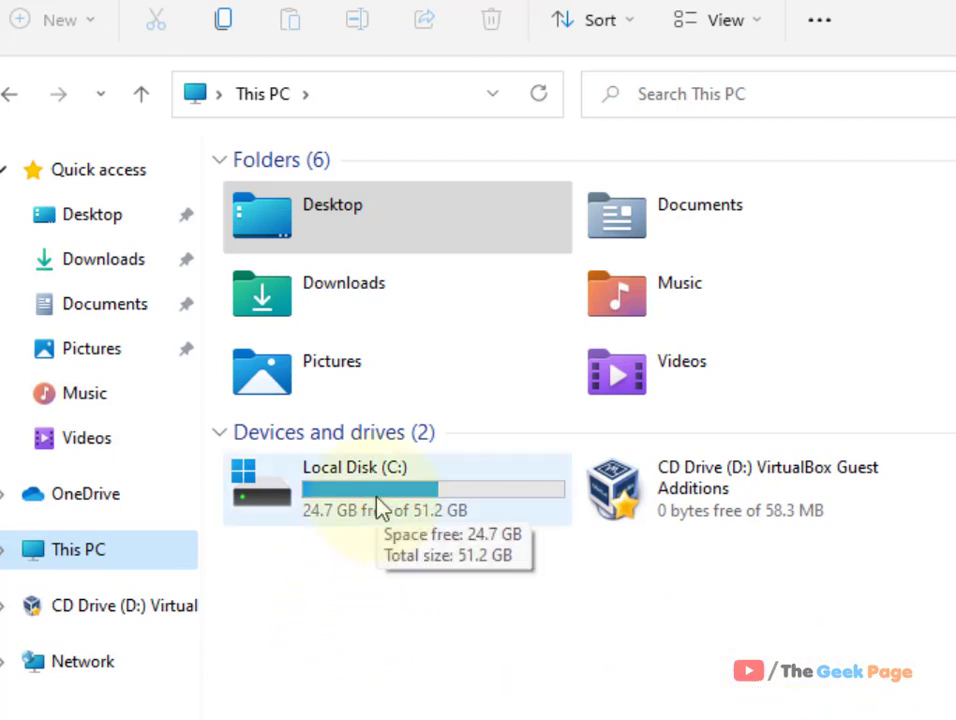
double_click(378, 507)
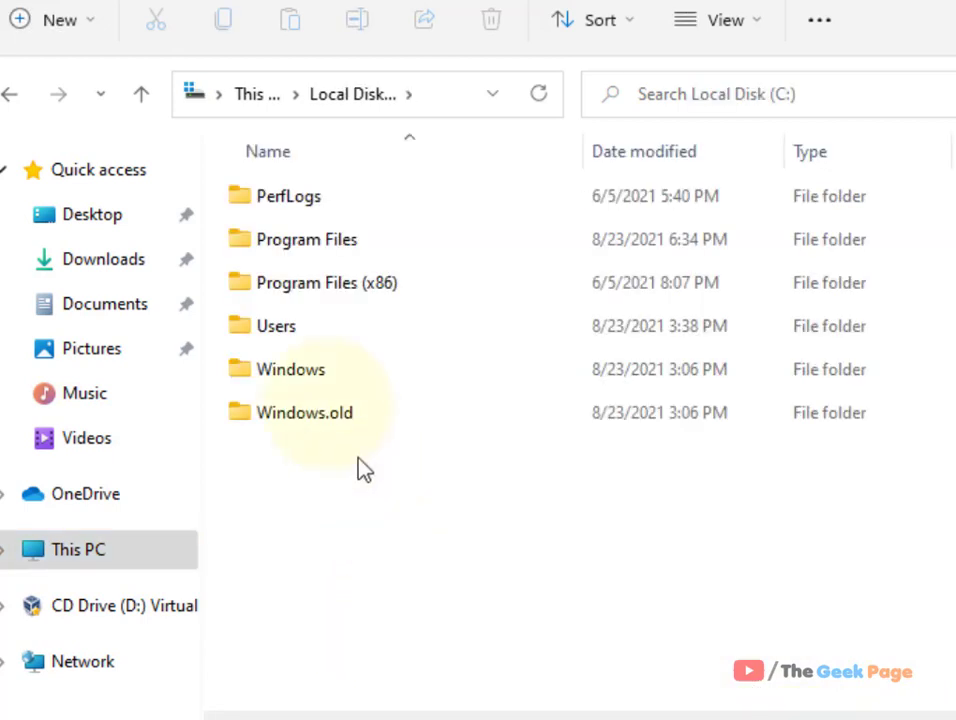
double_click(333, 258)
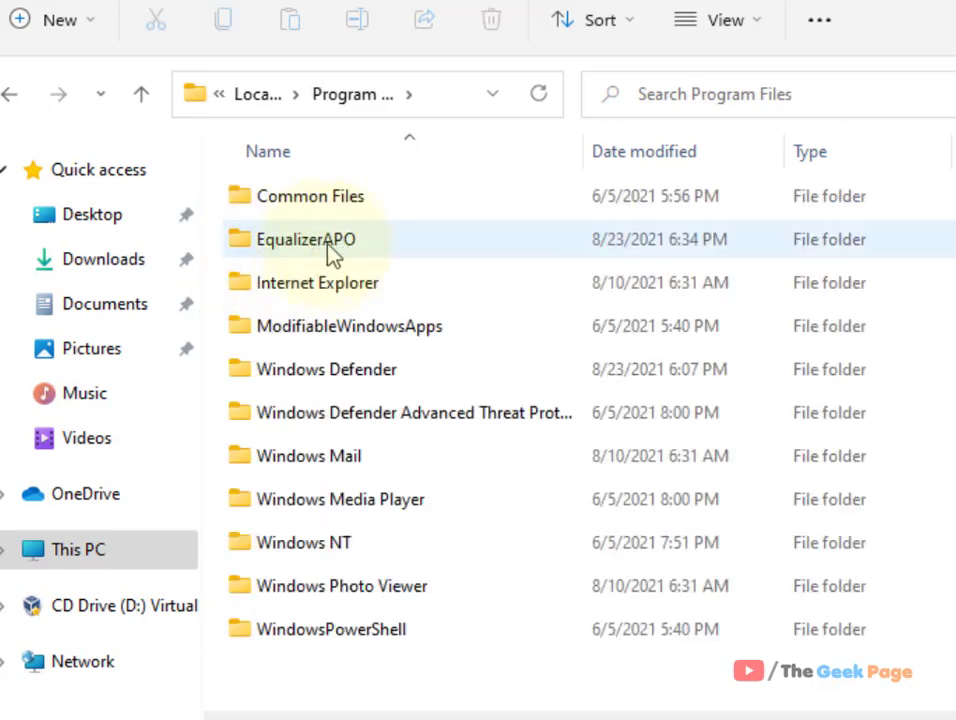
double_click(330, 255)
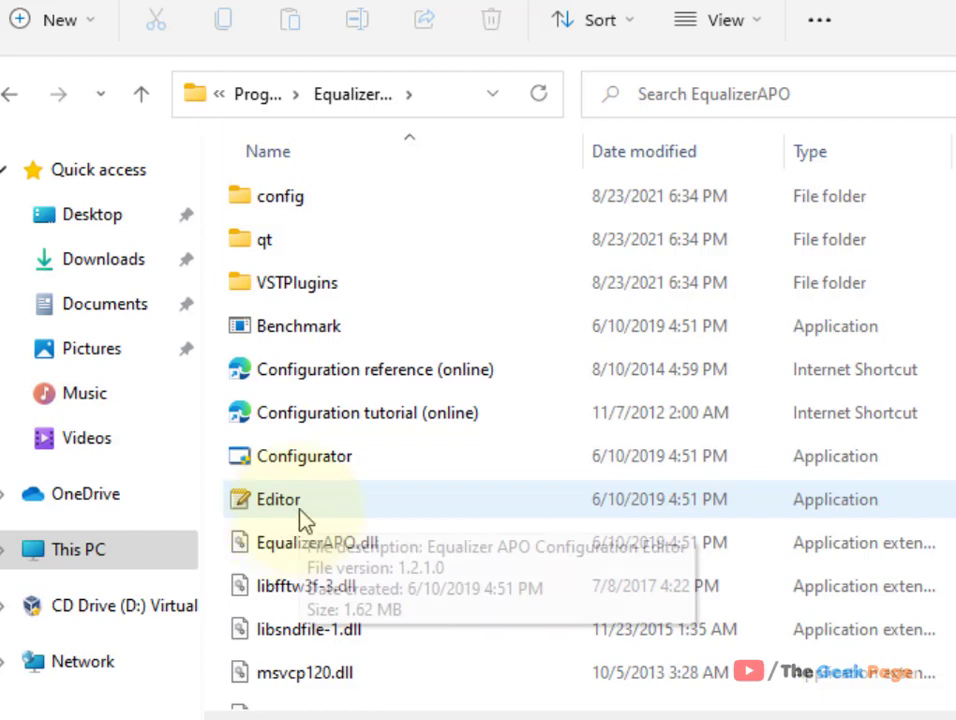
double_click(277, 518)
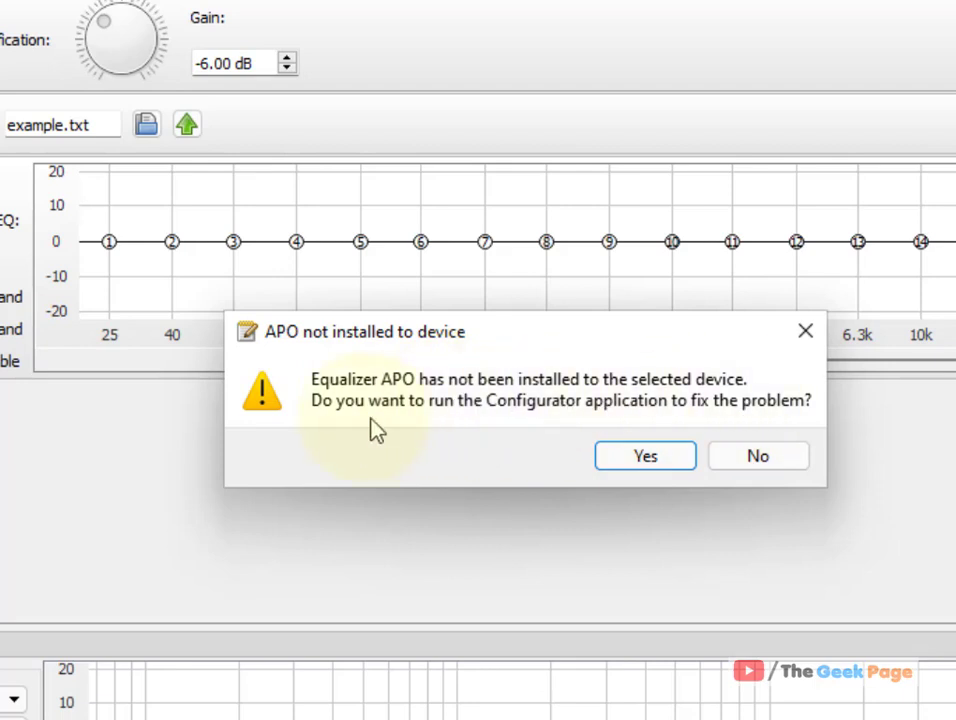
- Run the Configurator with permission to make changes, check the APO installation for the Microphone capture device, and close it
left_click(652, 462)
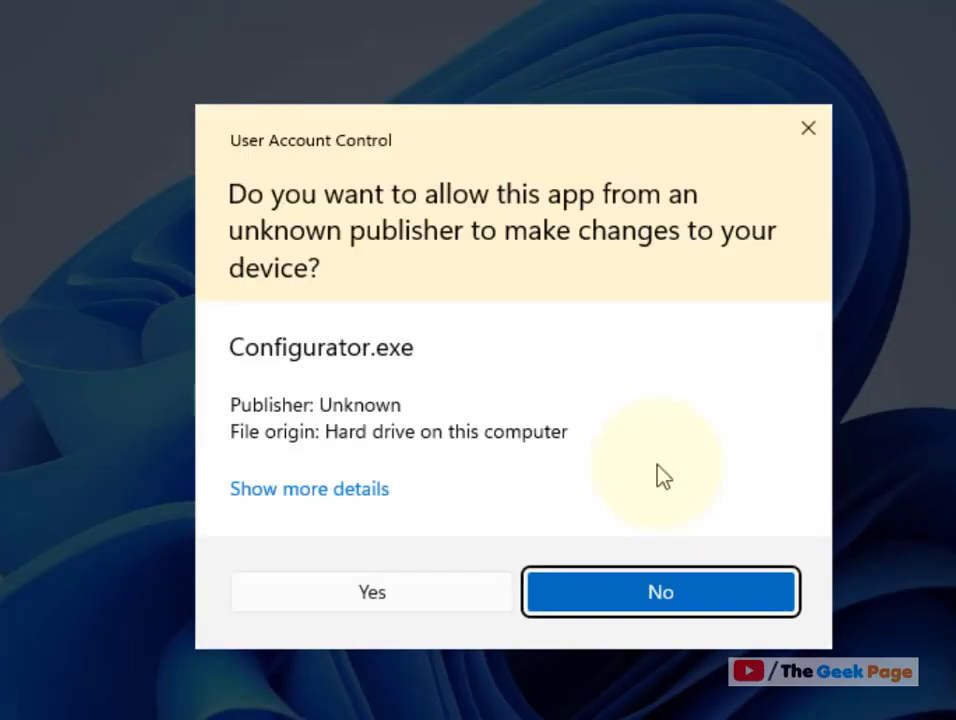
left_click(386, 596)
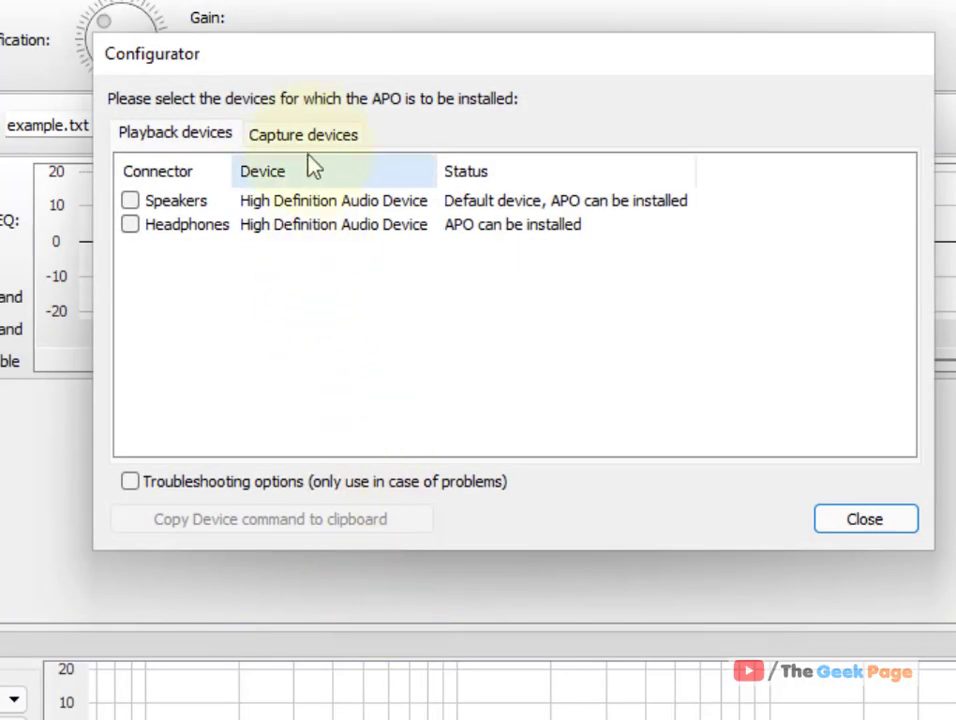
left_click(309, 143)
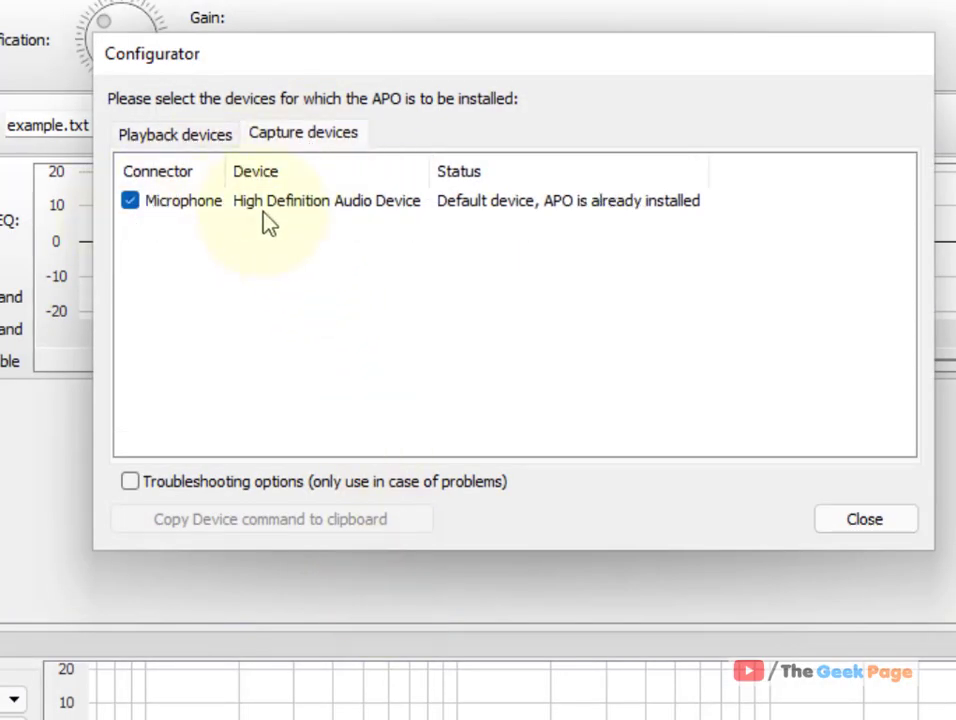
left_click(823, 528)
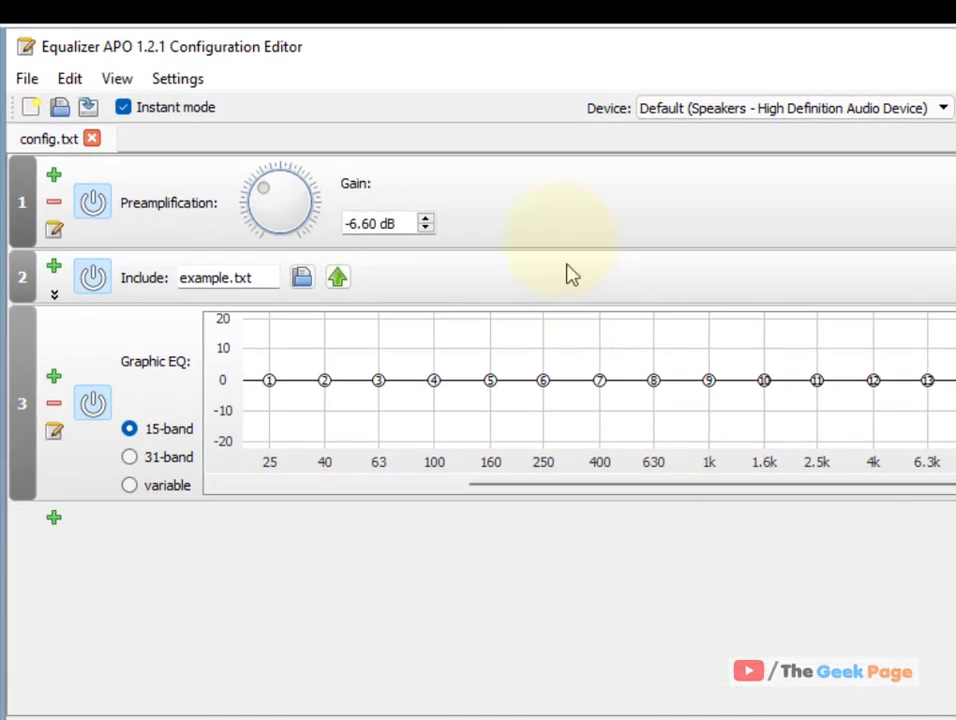
- Choose Microphone - High Definition Audio Device as the device and raise its preamplification gain to about 10.60 dB
left_click(702, 114)
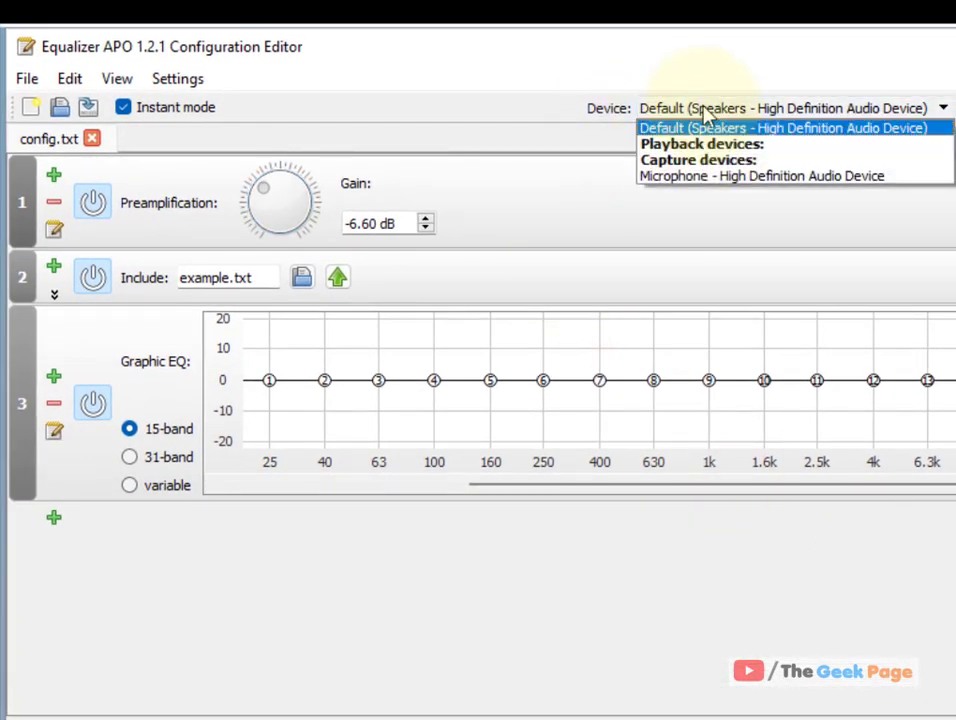
left_click(719, 178)
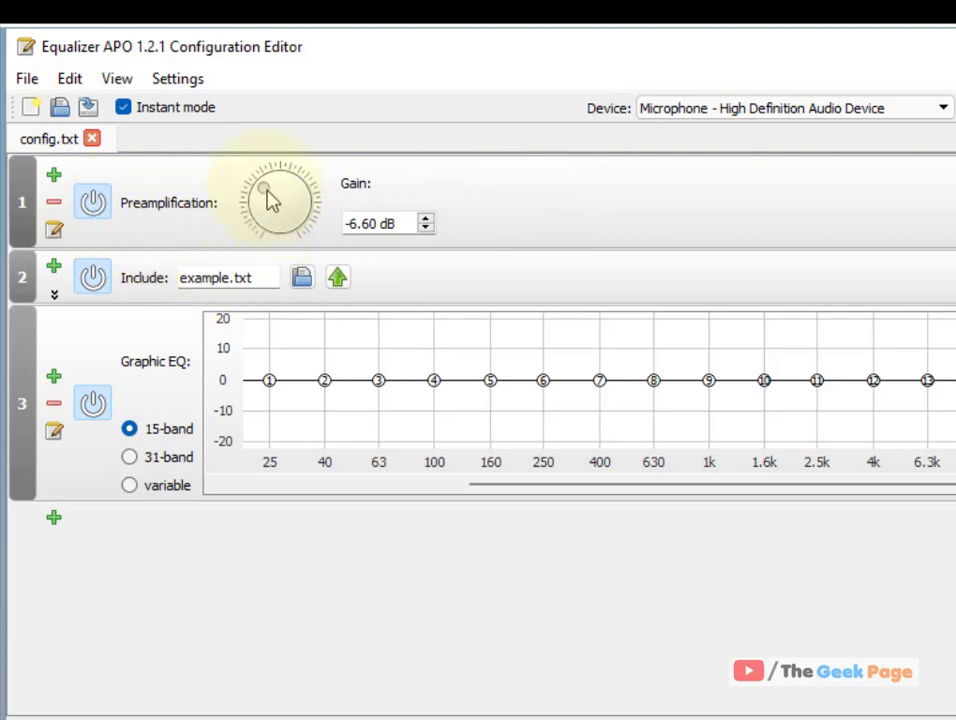
left_click_drag(271, 198, 310, 205)
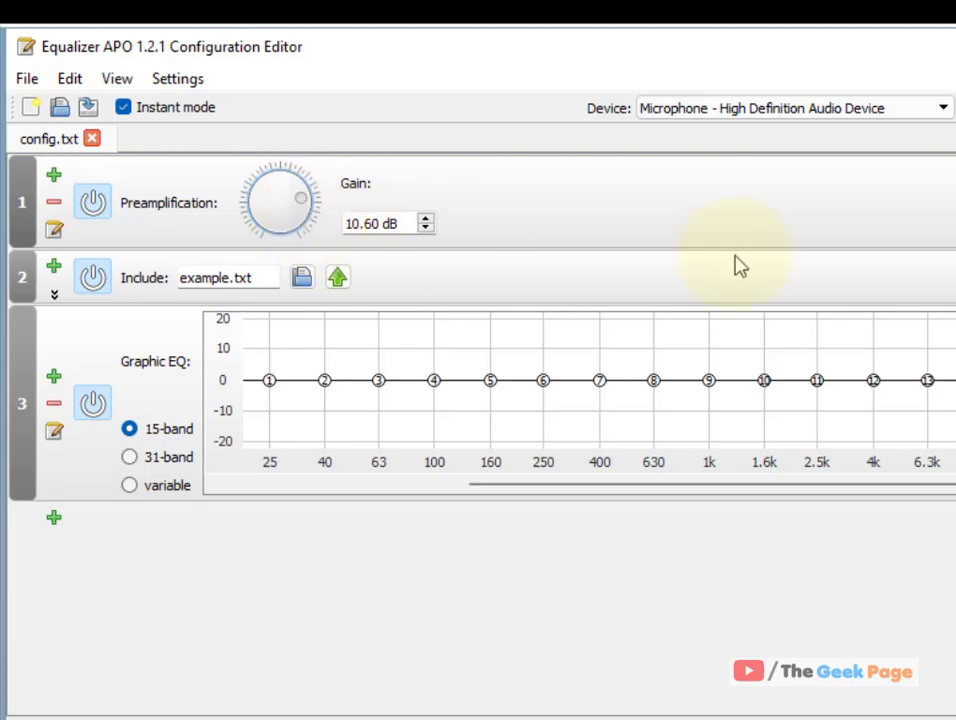